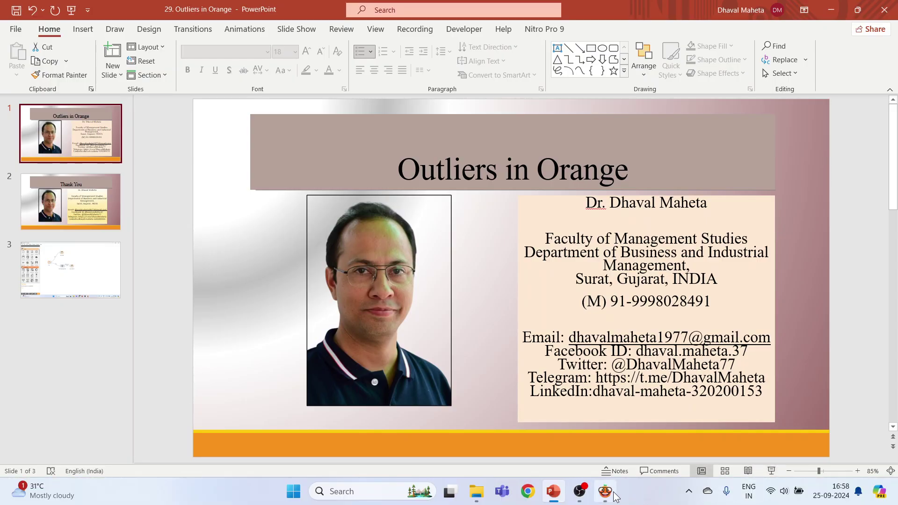
# Place a File widget on the Orange canvas.
pyautogui.click(605, 491)
pyautogui.moveTo(167, 175); pyautogui.dragTo(161, 89)
pyautogui.moveTo(25, 117); pyautogui.dragTo(272, 141)
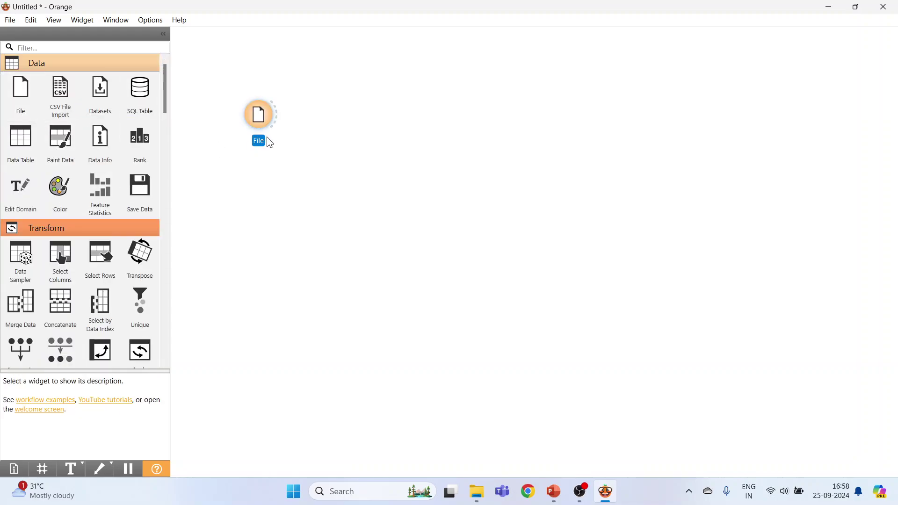
# Load iris.tab from the example datasets into File, keeping iris as the target column.
pyautogui.doubleClick(265, 205)
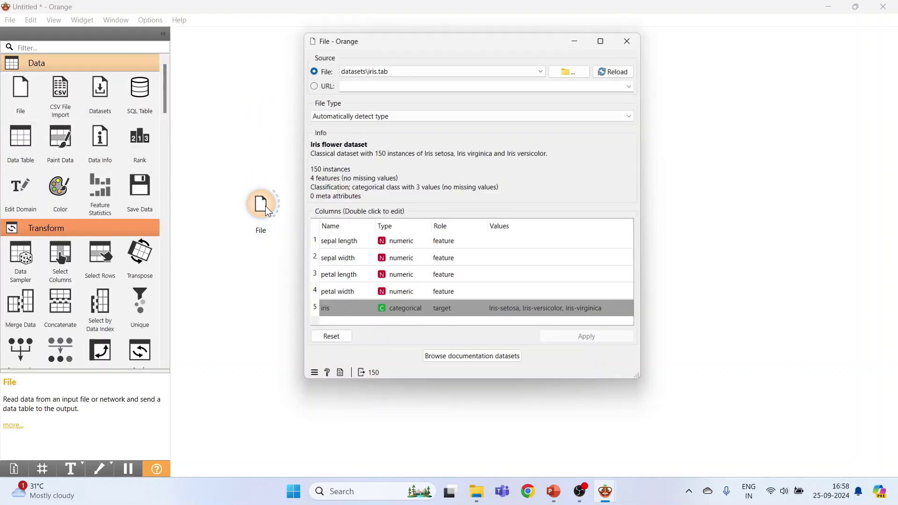
pyautogui.click(466, 364)
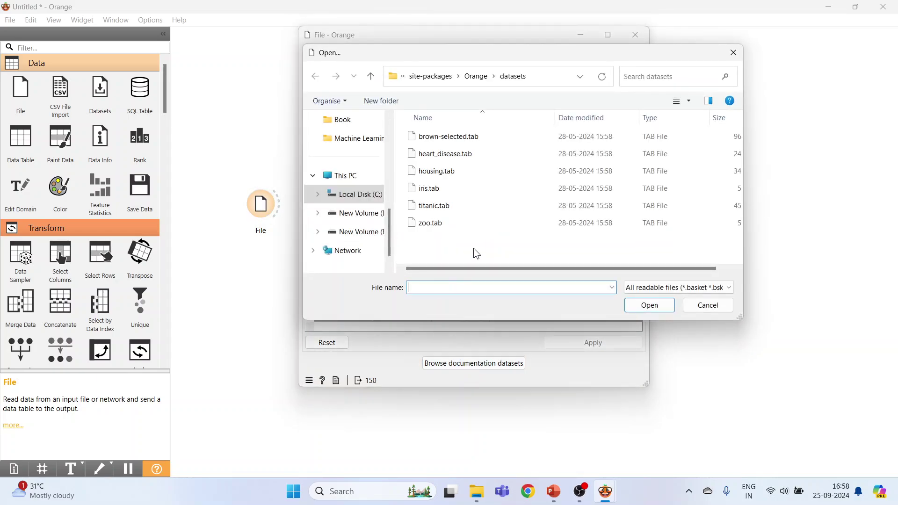
pyautogui.click(444, 189)
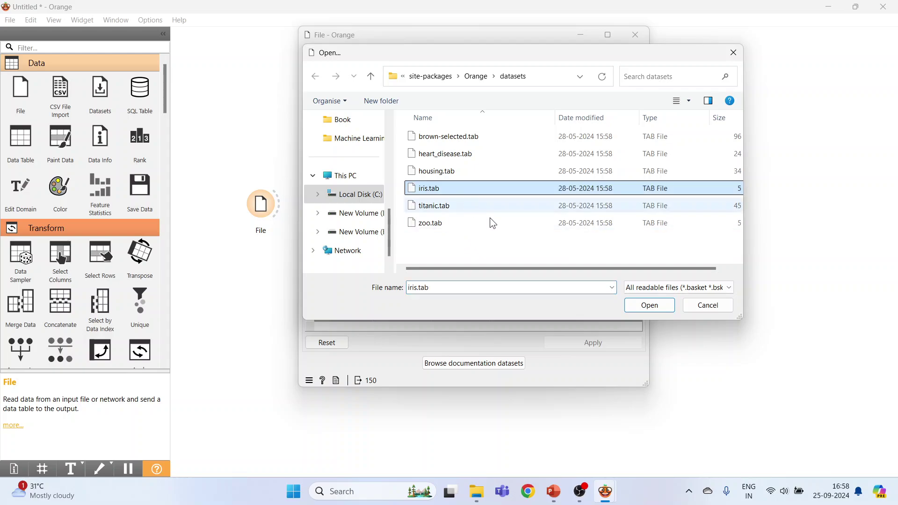
pyautogui.click(647, 307)
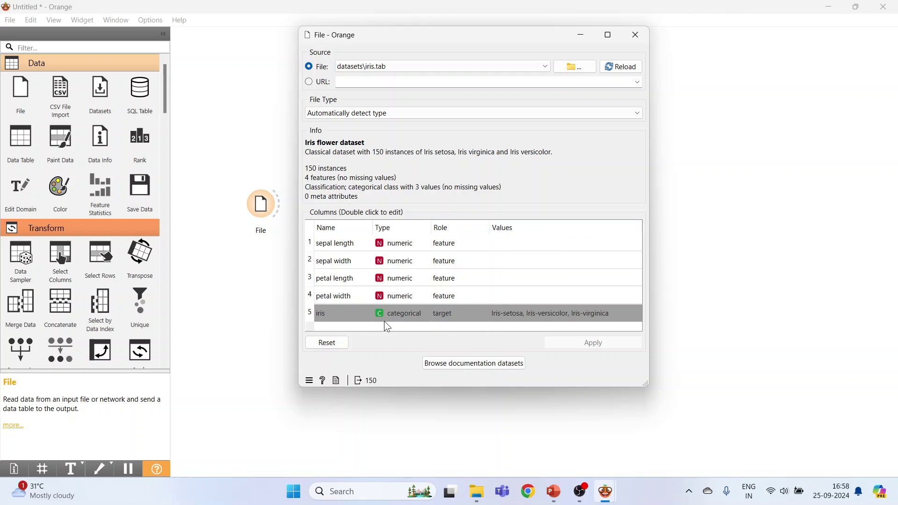
pyautogui.doubleClick(465, 314)
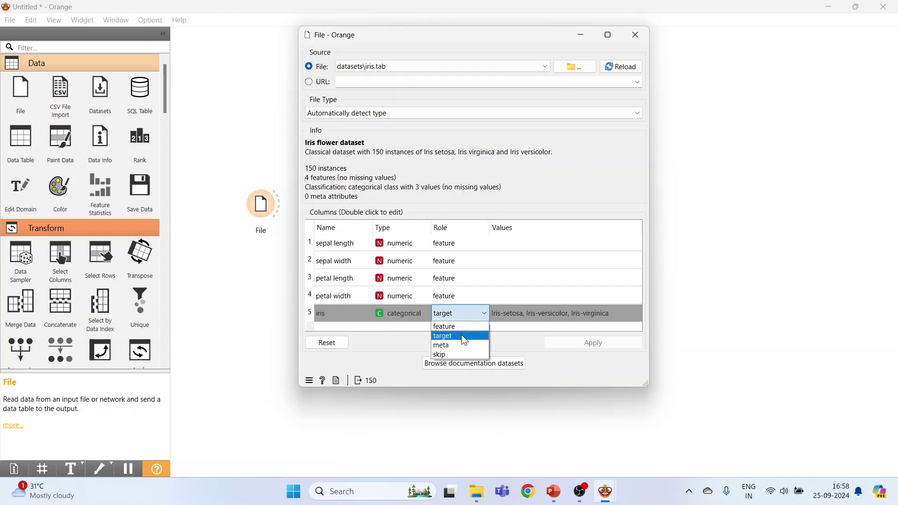
pyautogui.click(464, 336)
pyautogui.click(636, 34)
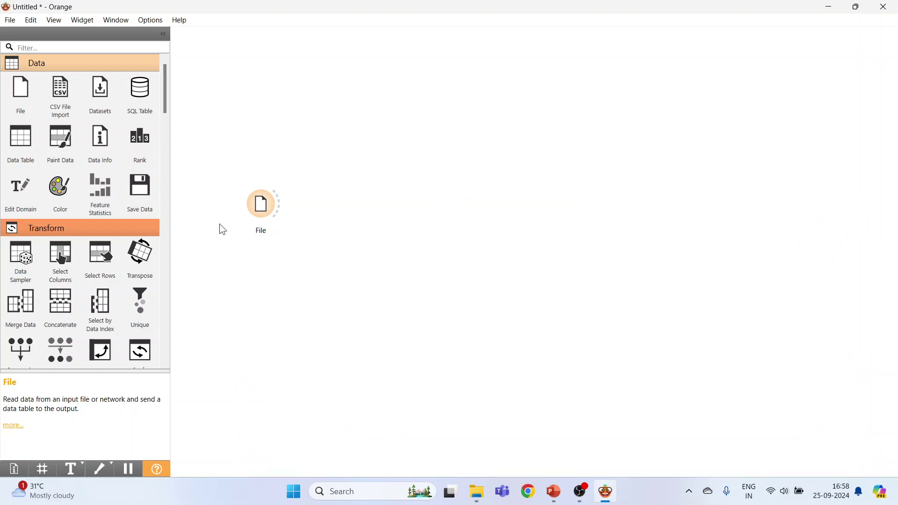
# Link File to a new Scatter Plot and view the sepal length versus sepal width plot.
pyautogui.moveTo(167, 110); pyautogui.dragTo(166, 165)
pyautogui.click(21, 227)
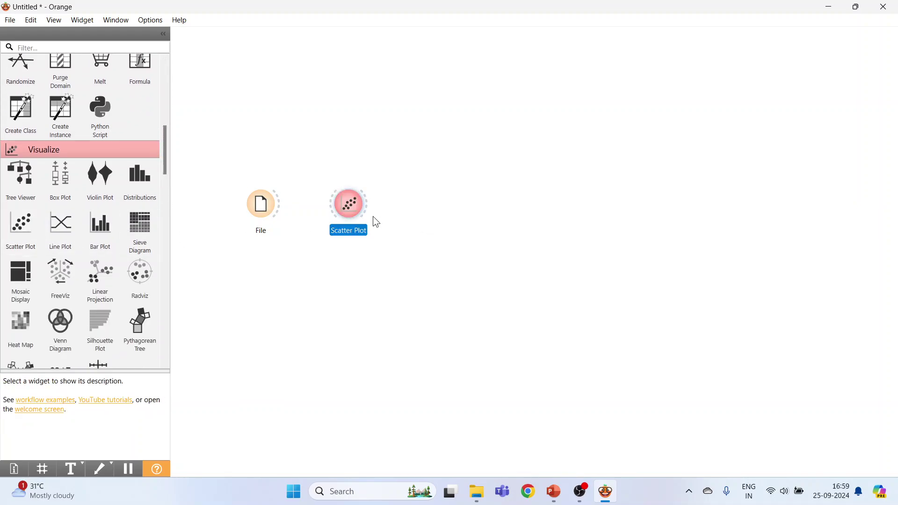
pyautogui.moveTo(358, 205); pyautogui.dragTo(381, 103)
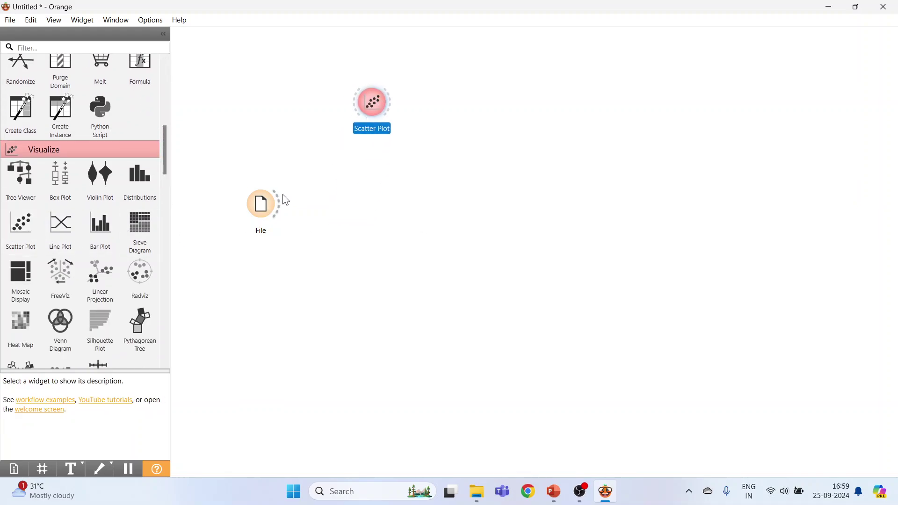
pyautogui.moveTo(280, 196); pyautogui.dragTo(358, 103)
pyautogui.doubleClick(377, 110)
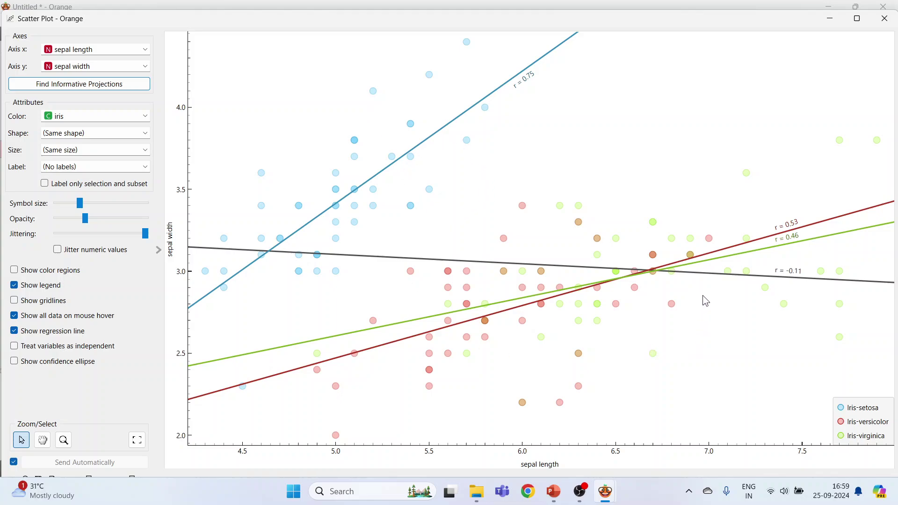
pyautogui.click(884, 19)
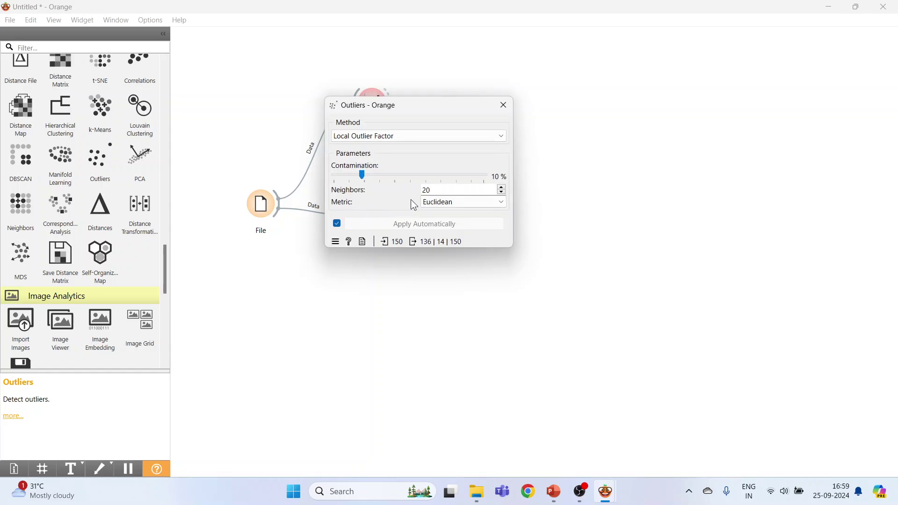
# Try One class SVM, Covariance Estimator and Local Outlier Factor, then settle on Isolation Forest.
pyautogui.click(482, 138)
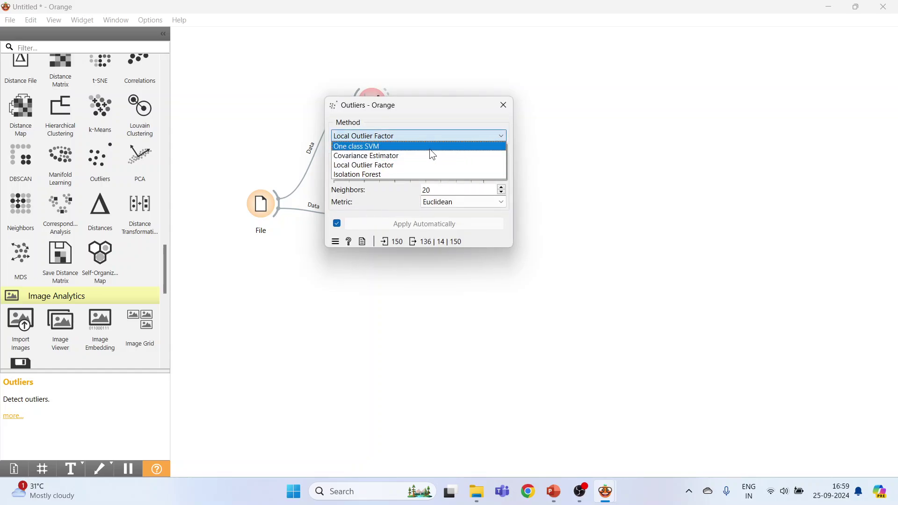
pyautogui.click(429, 148)
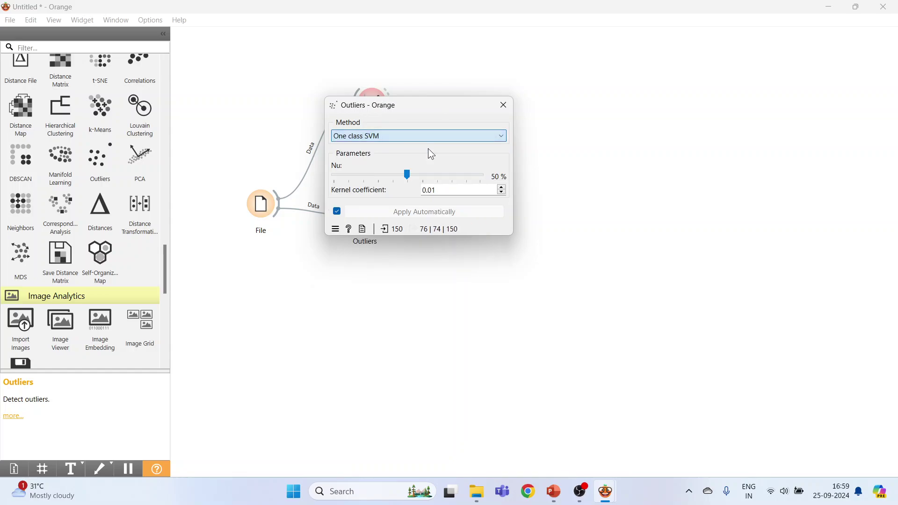
pyautogui.click(483, 136)
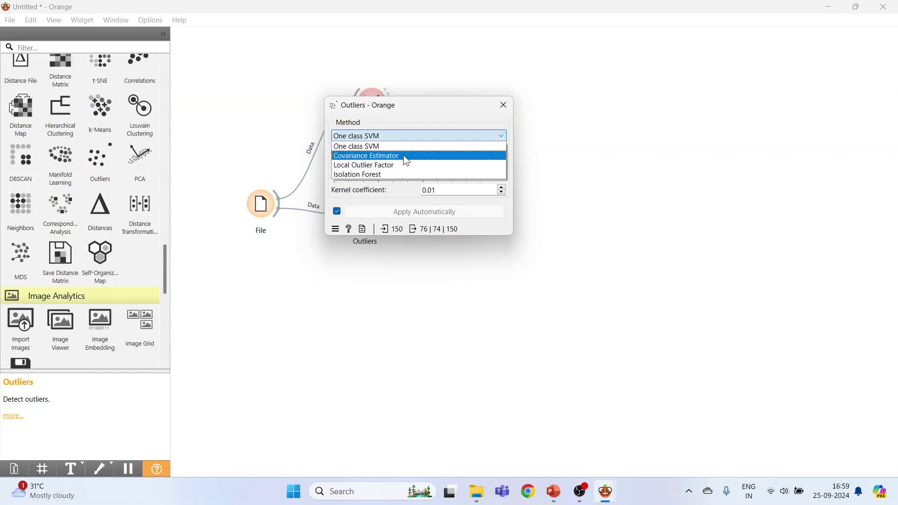
pyautogui.click(404, 157)
pyautogui.click(502, 139)
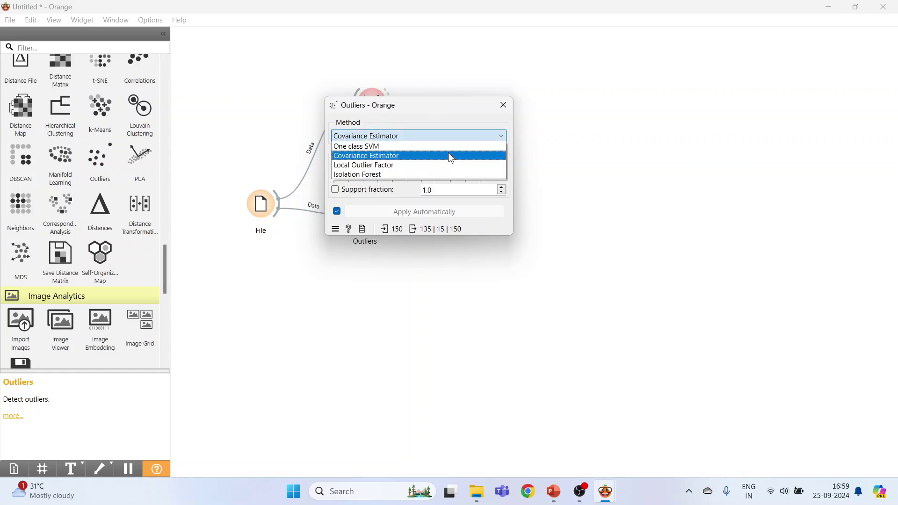
pyautogui.click(406, 164)
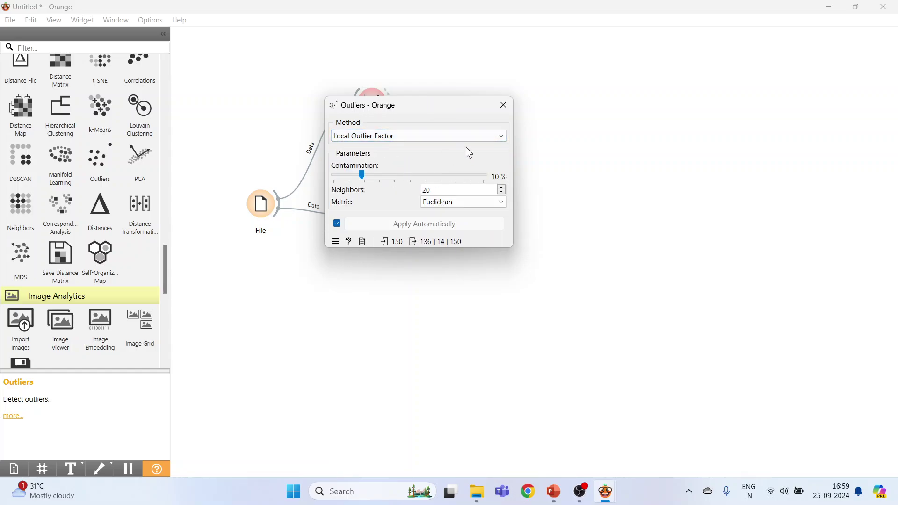
pyautogui.click(501, 136)
pyautogui.click(396, 175)
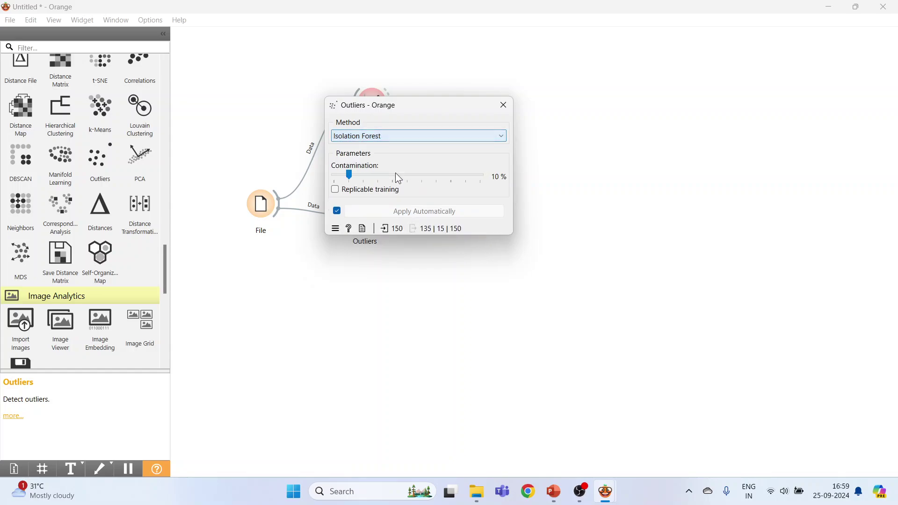
pyautogui.click(504, 106)
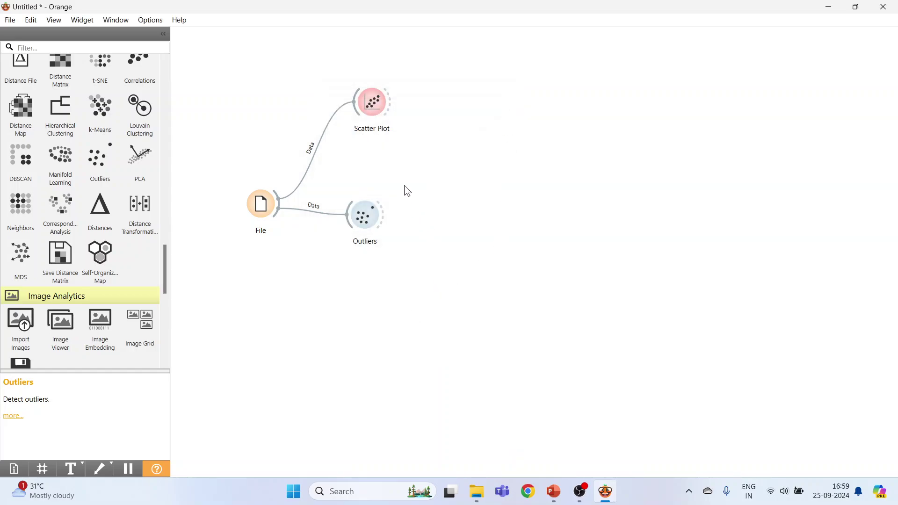
# Add a Data Table fed by the Outliers widget's Outliers output.
pyautogui.moveTo(166, 290); pyautogui.dragTo(163, 92)
pyautogui.click(21, 141)
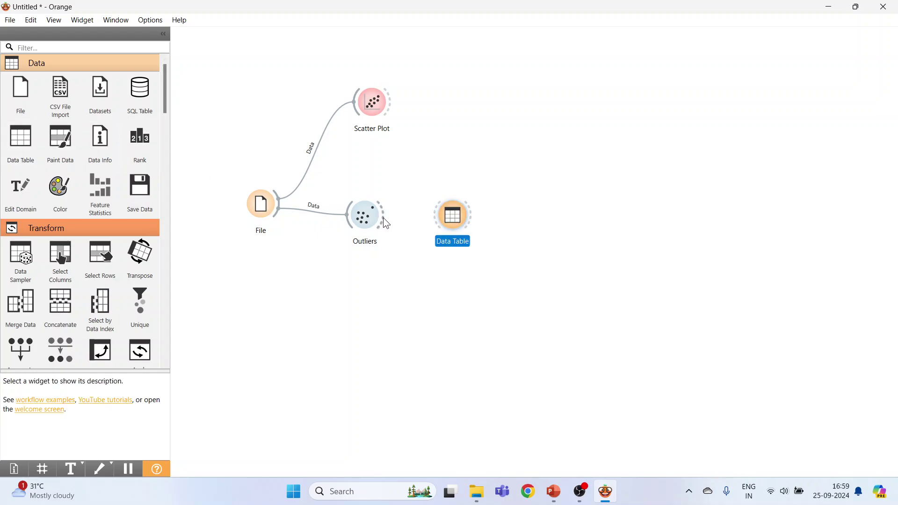
pyautogui.moveTo(384, 217); pyautogui.dragTo(475, 219)
pyautogui.click(506, 294)
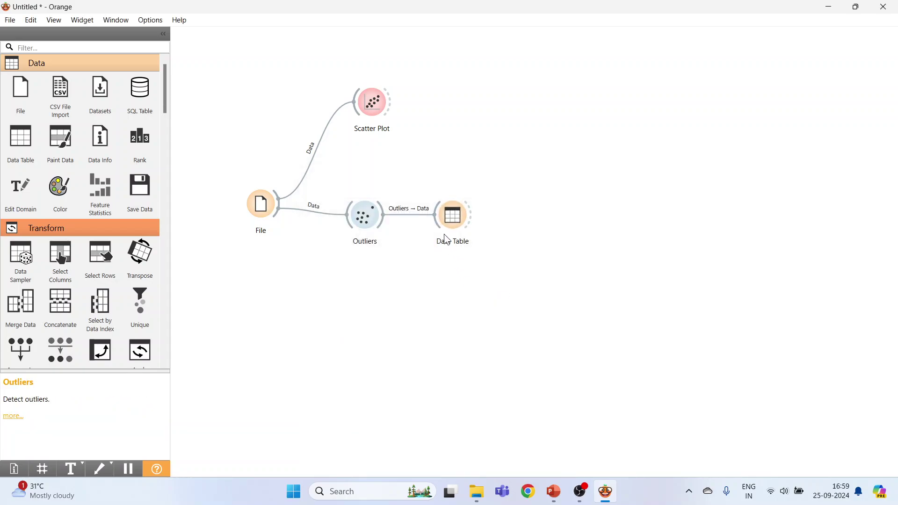
# Set the Outliers method to One class SVM.
pyautogui.doubleClick(369, 223)
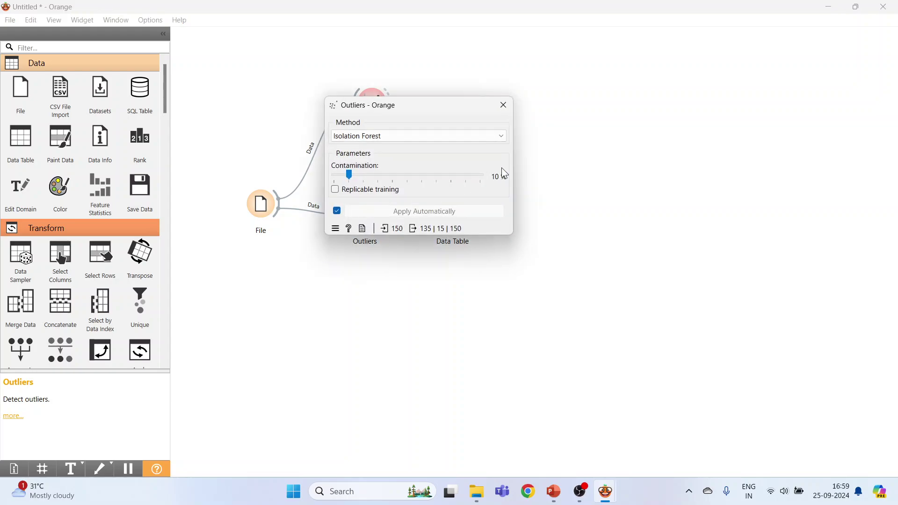
pyautogui.click(498, 136)
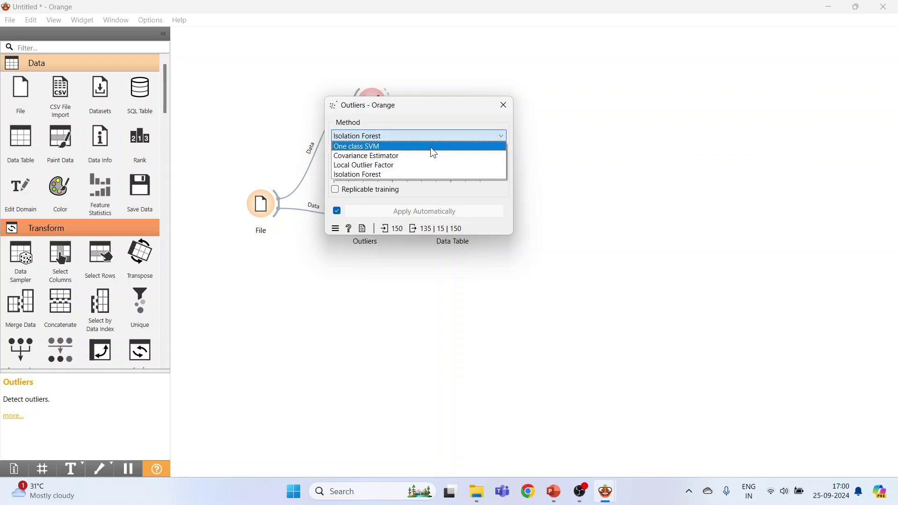
pyautogui.click(430, 147)
pyautogui.click(507, 113)
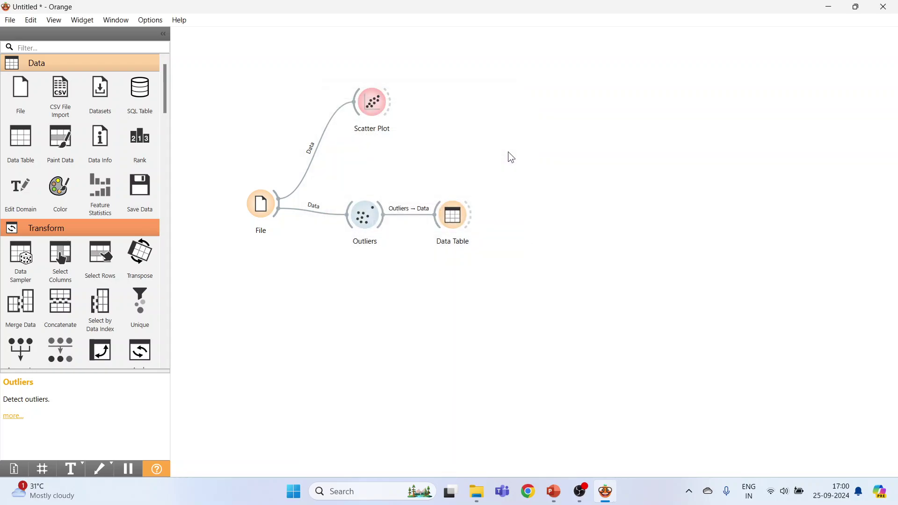
# Inspect the outlier rows listed in the Data Table.
pyautogui.doubleClick(452, 215)
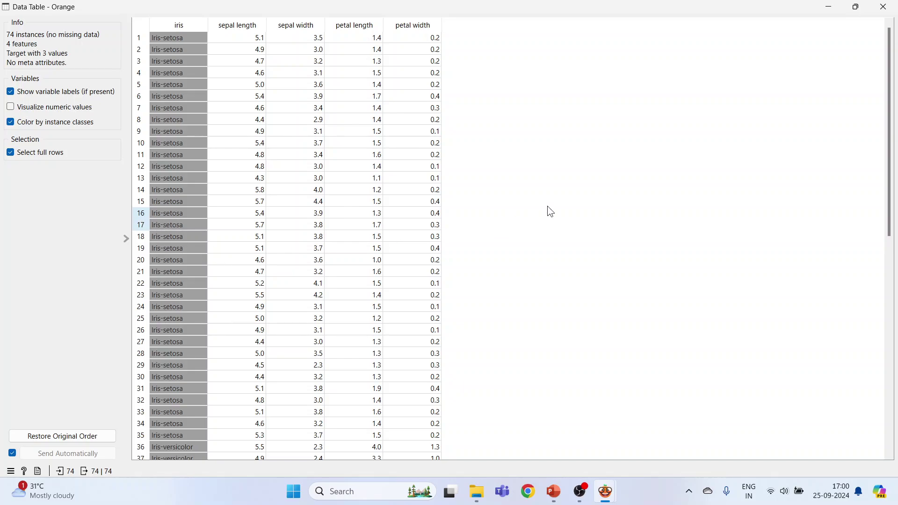
pyautogui.scroll(-12, 571, 279)
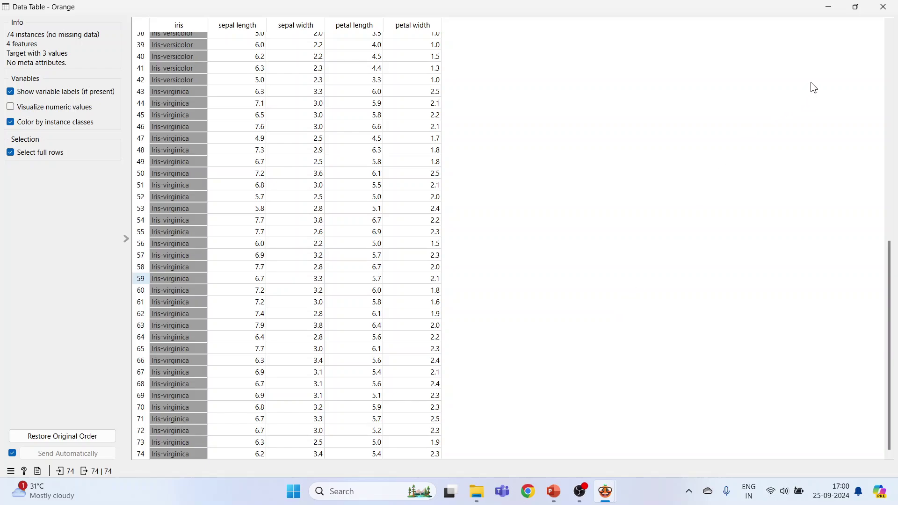
pyautogui.click(884, 7)
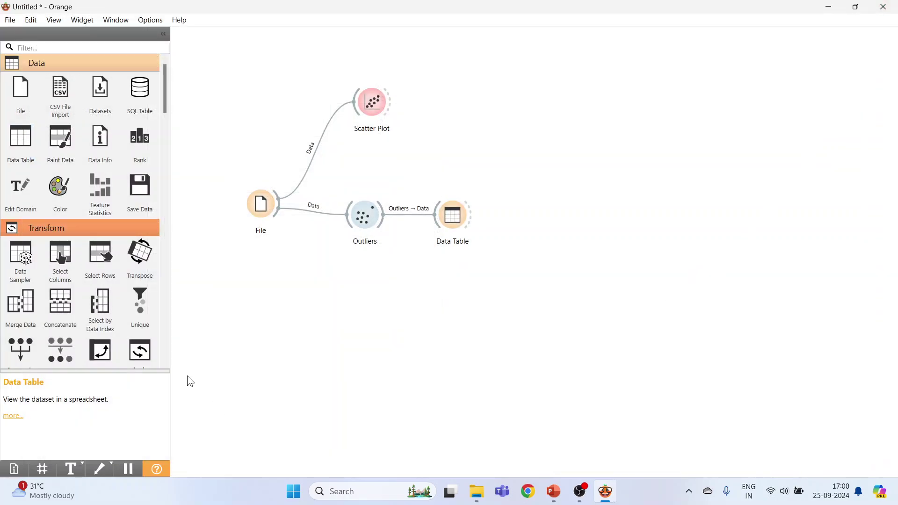
# Add Scatter Plot (1) below the Data Table, linked via Outliers → Data, and view it.
pyautogui.moveTo(164, 105); pyautogui.dragTo(167, 181)
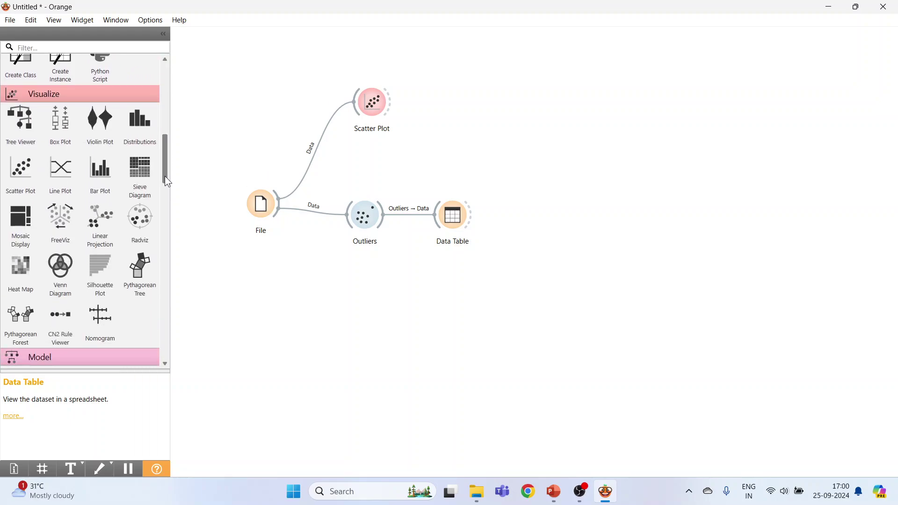
pyautogui.click(23, 180)
pyautogui.moveTo(545, 219); pyautogui.dragTo(464, 287)
pyautogui.moveTo(379, 231); pyautogui.dragTo(461, 292)
pyautogui.moveTo(423, 227); pyautogui.dragTo(474, 210)
pyautogui.click(510, 293)
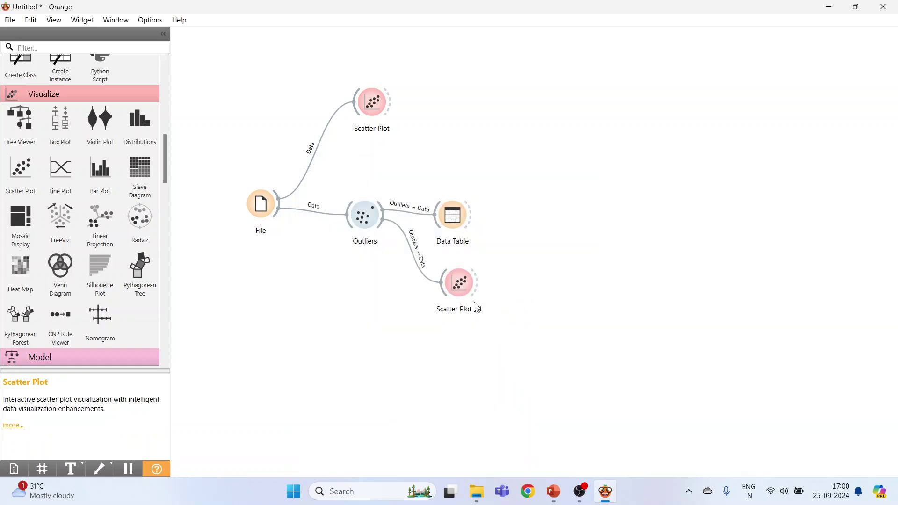
pyautogui.doubleClick(461, 289)
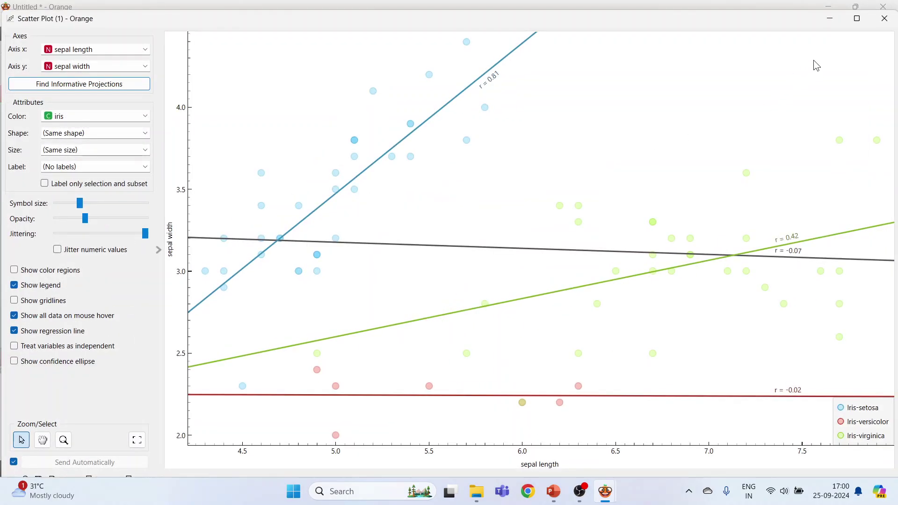
pyautogui.click(884, 18)
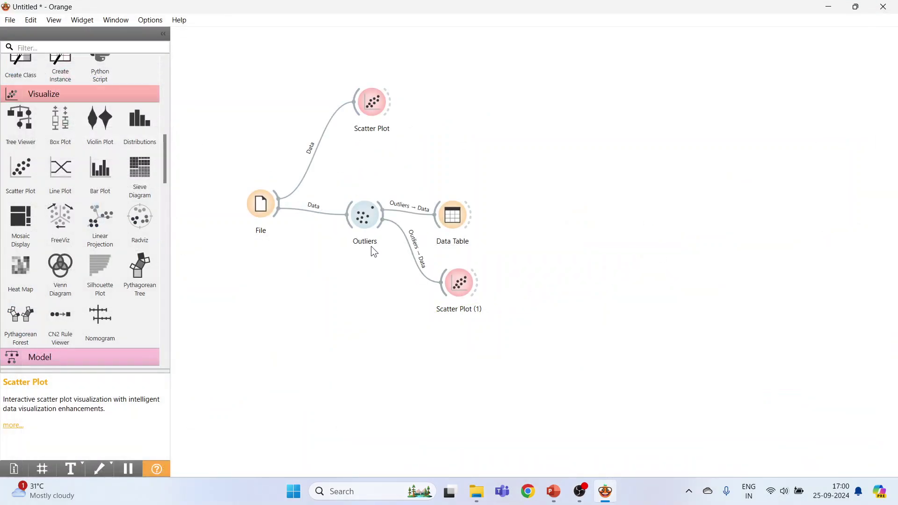
pyautogui.doubleClick(367, 219)
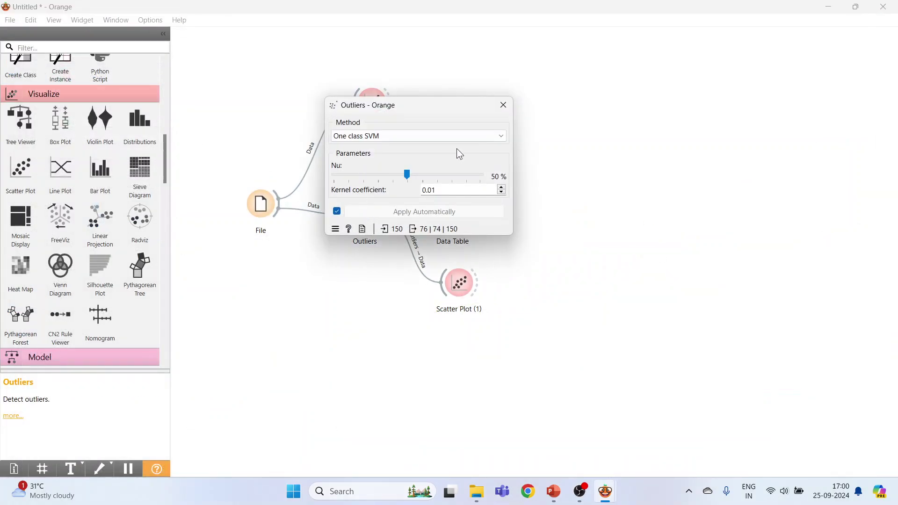
pyautogui.click(502, 111)
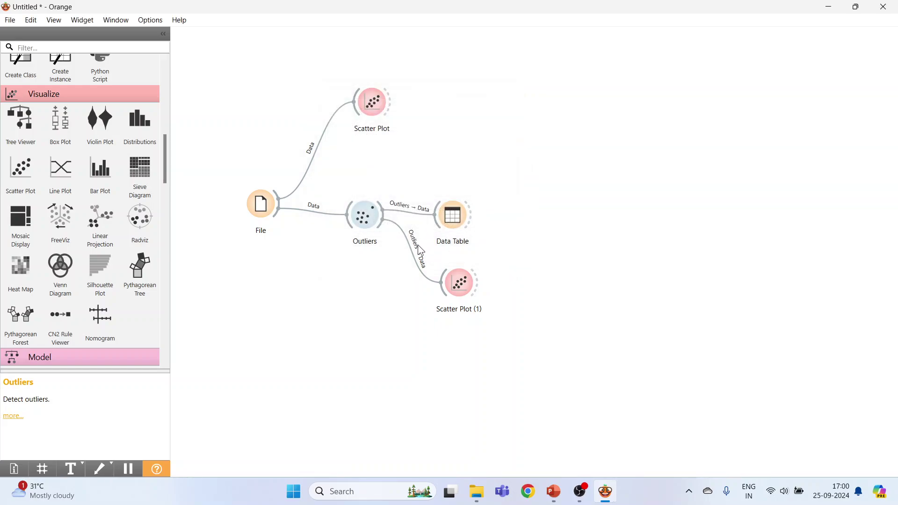
pyautogui.doubleClick(463, 286)
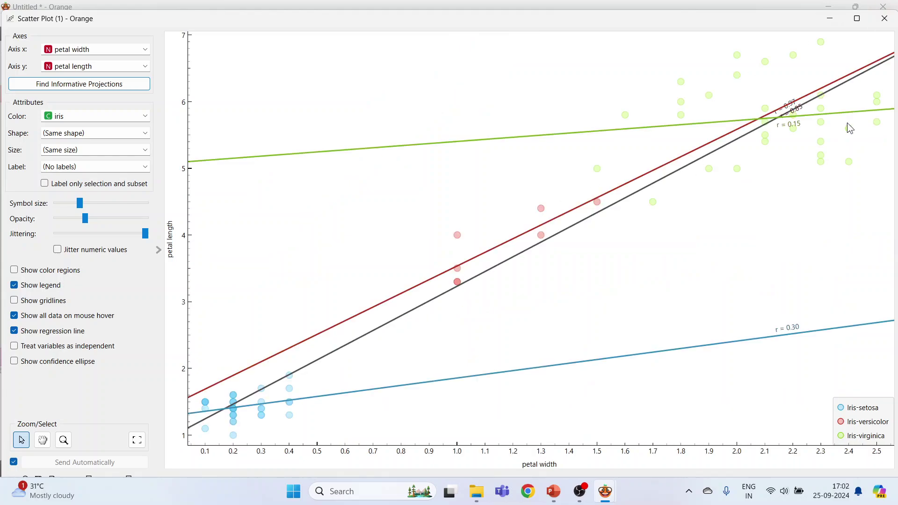
# Switch the Outliers method to Covariance Estimator.
pyautogui.click(884, 19)
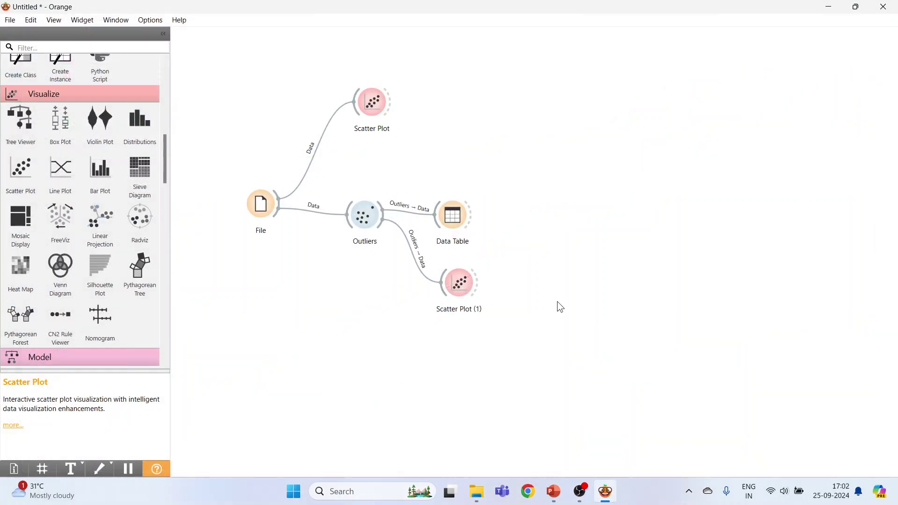
pyautogui.doubleClick(364, 216)
pyautogui.click(502, 136)
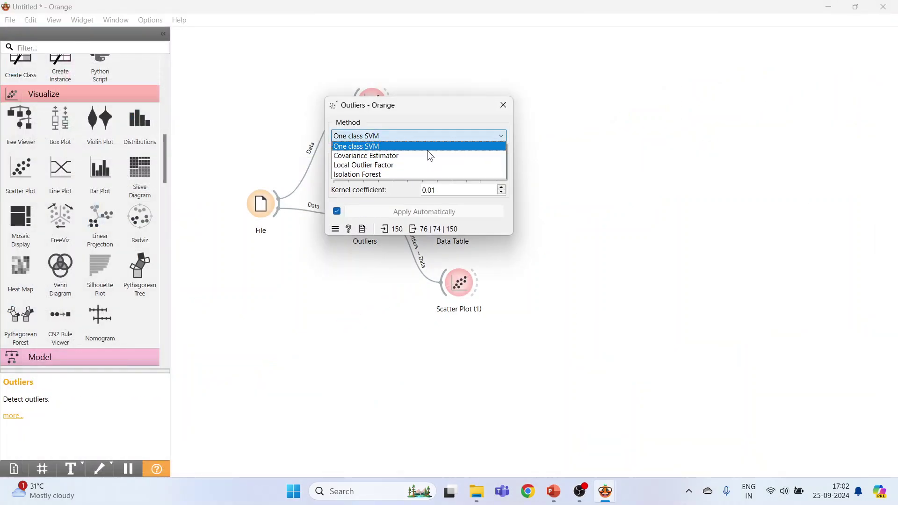
pyautogui.click(411, 156)
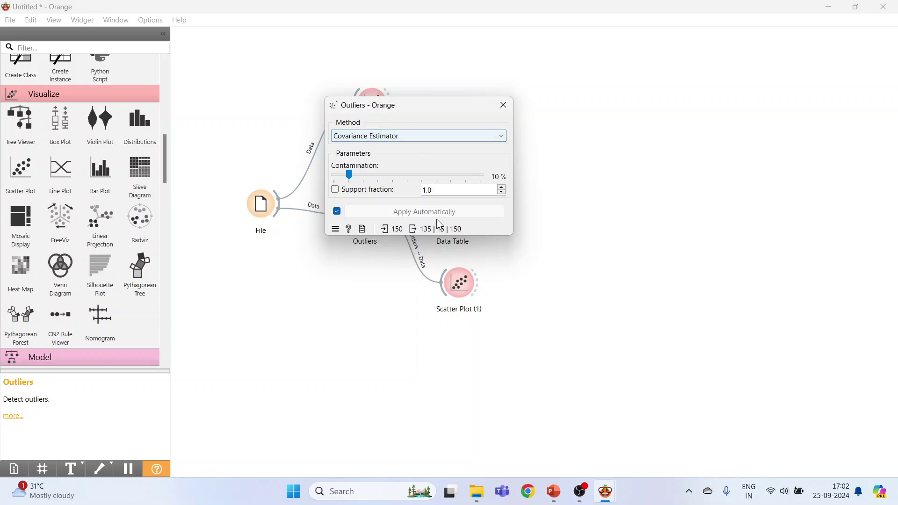
pyautogui.click(503, 105)
# Check the 15 outliers in Scatter Plot (1) and the Data Table, then reopen Outliers.
pyautogui.doubleClick(461, 282)
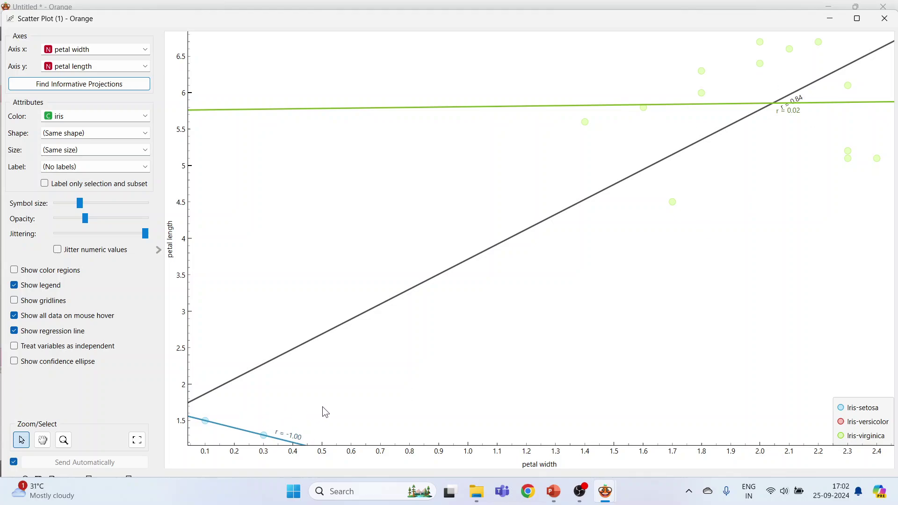
pyautogui.click(885, 19)
pyautogui.doubleClick(453, 217)
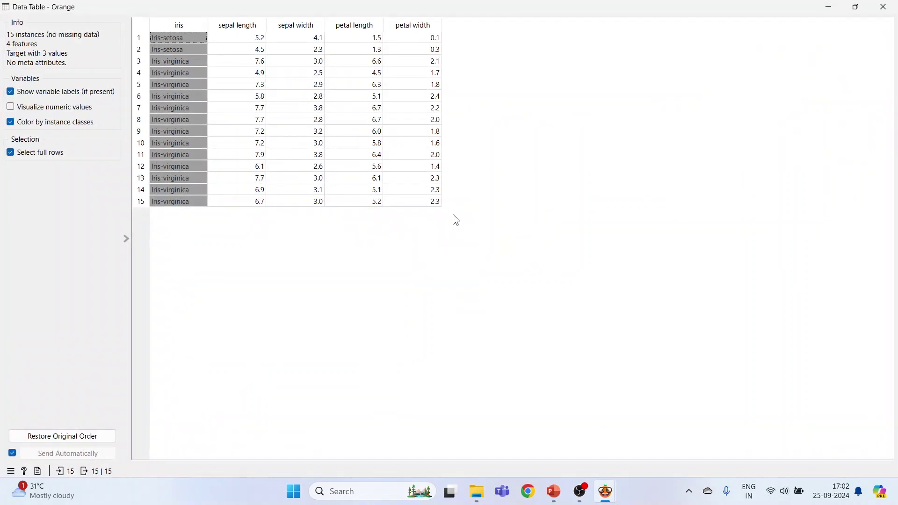
pyautogui.click(884, 6)
pyautogui.doubleClick(370, 222)
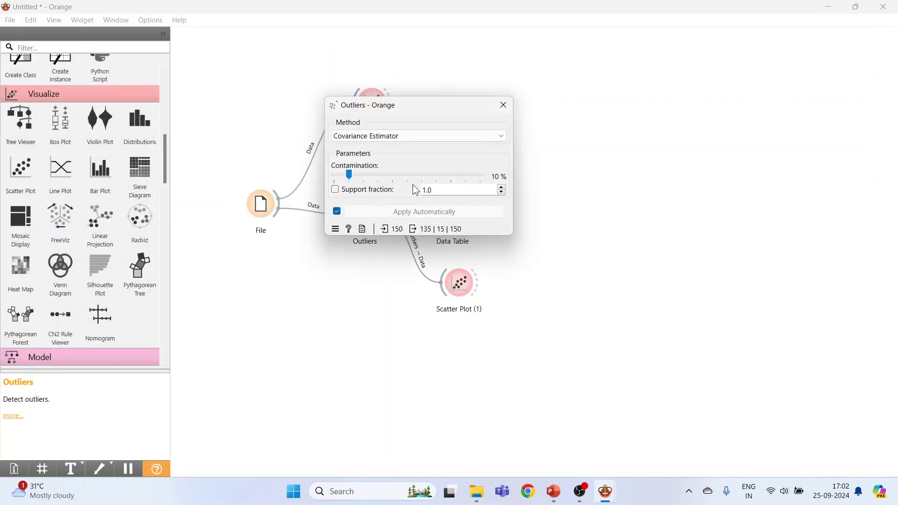
# Choose Local Outlier Factor and review its 14 outliers in the Data Table and Scatter Plot (1).
pyautogui.click(497, 136)
pyautogui.click(431, 167)
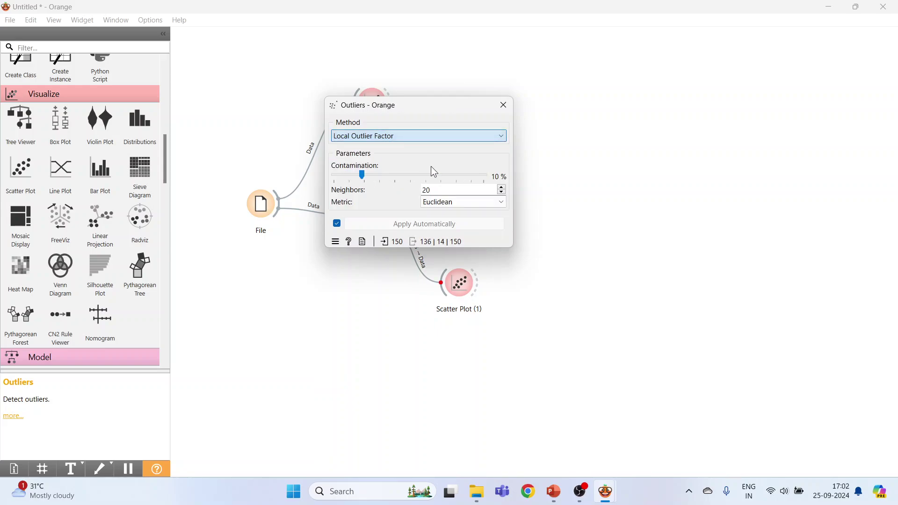
pyautogui.click(503, 105)
pyautogui.doubleClick(453, 215)
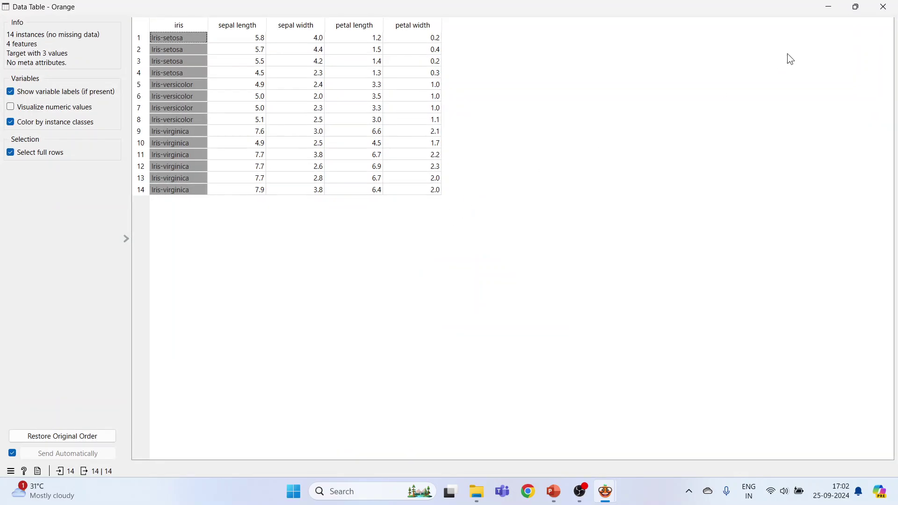
pyautogui.click(883, 6)
pyautogui.doubleClick(460, 291)
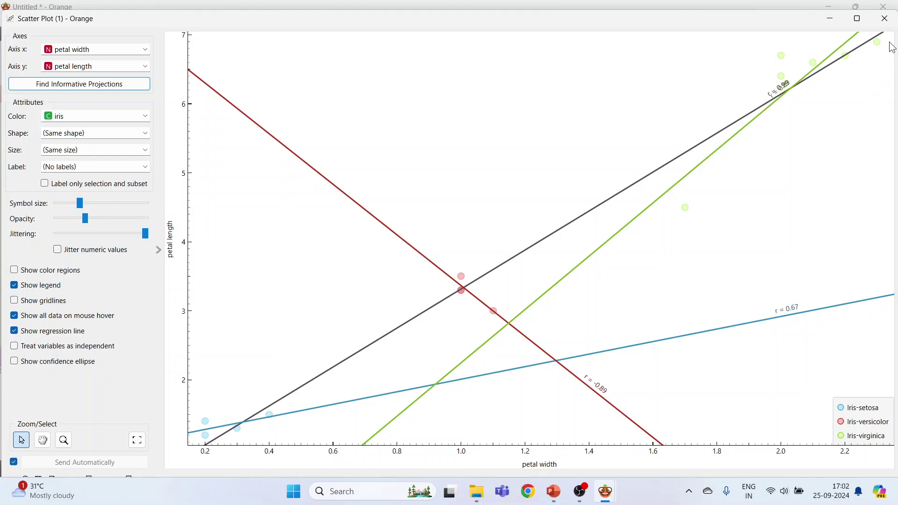
pyautogui.click(885, 19)
# Switch the Outliers method to Isolation Forest and check Scatter Plot (1).
pyautogui.click(366, 223)
pyautogui.doubleClick(366, 223)
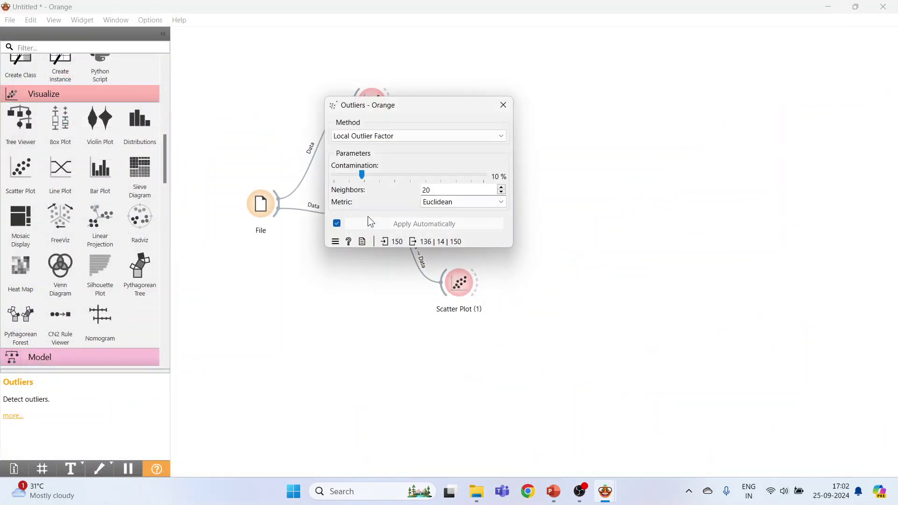
pyautogui.click(502, 136)
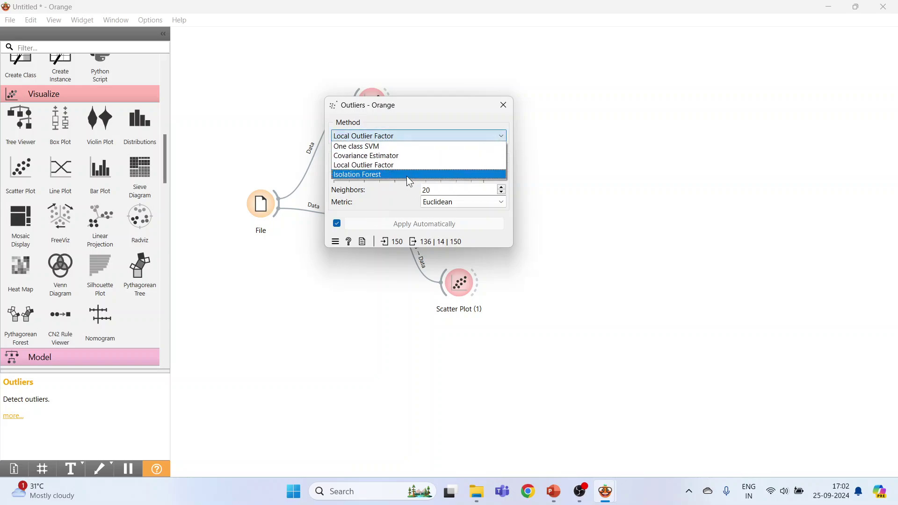
pyautogui.click(406, 176)
pyautogui.click(503, 105)
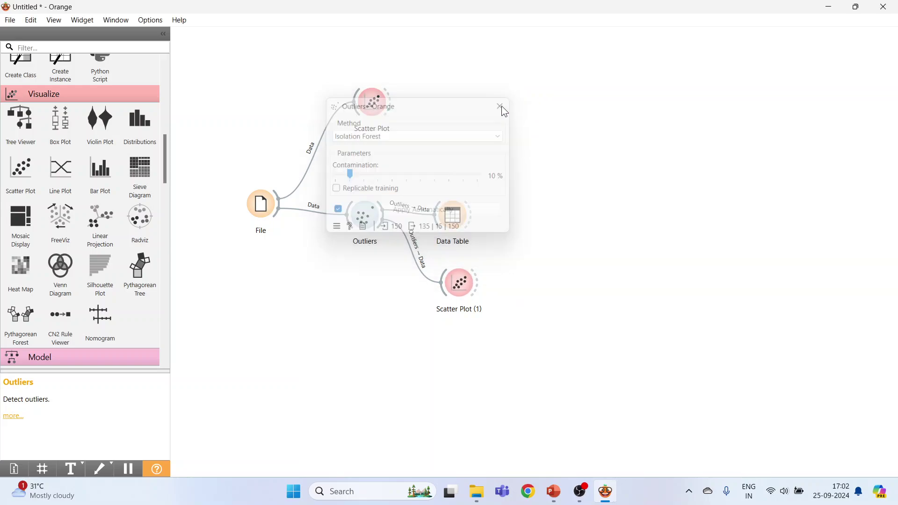
pyautogui.doubleClick(458, 283)
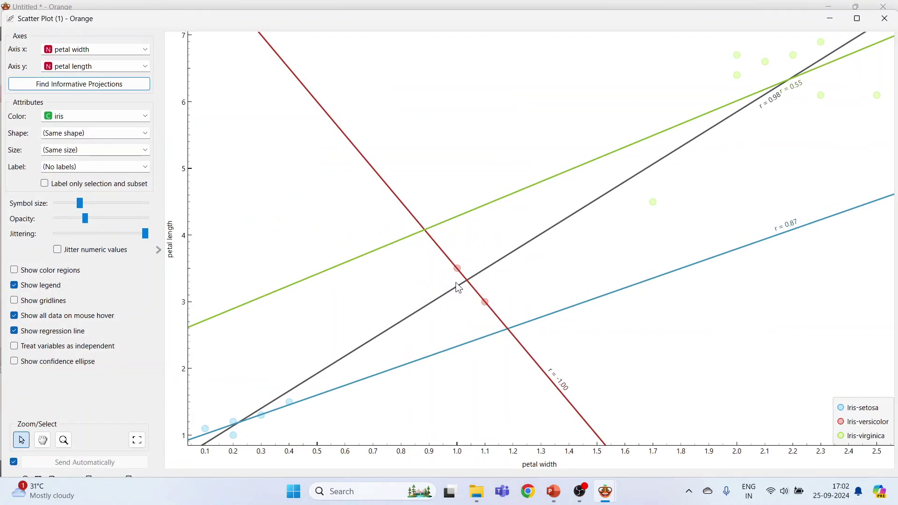
pyautogui.click(884, 19)
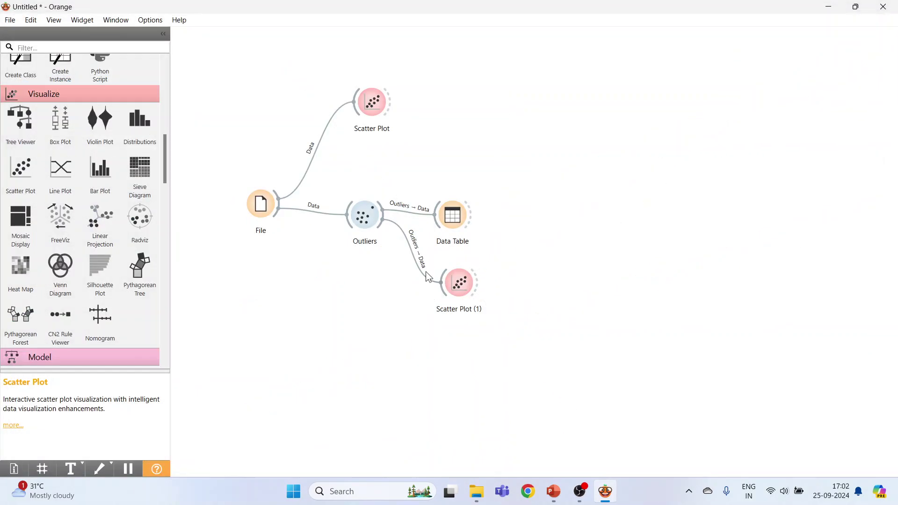
# Raise contamination from 10% to 23% and view the updated outliers plot.
pyautogui.doubleClick(367, 220)
pyautogui.moveTo(352, 176); pyautogui.dragTo(368, 174)
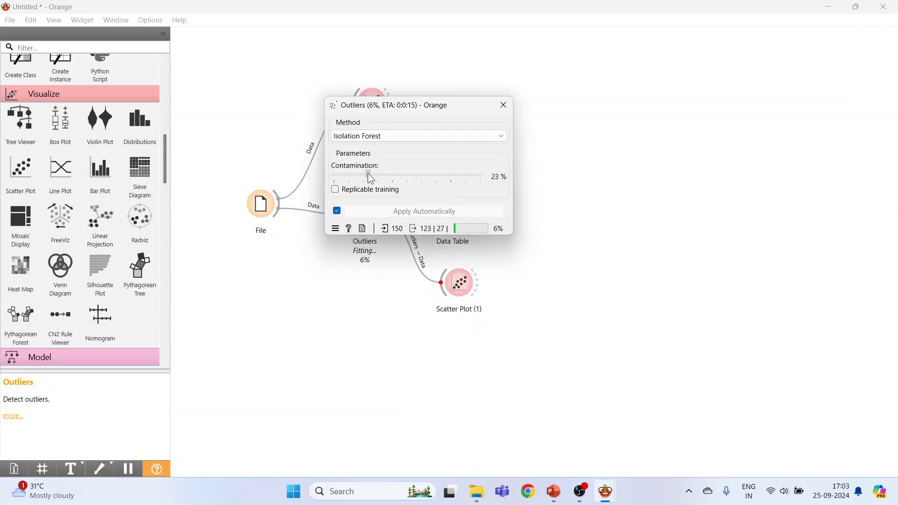
pyautogui.click(504, 107)
pyautogui.doubleClick(464, 284)
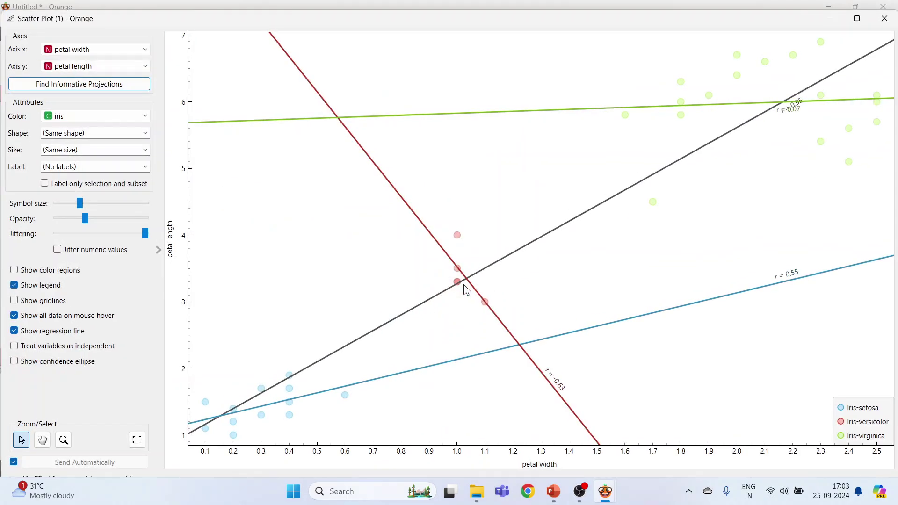
pyautogui.hotkey('ctrl', 'w')
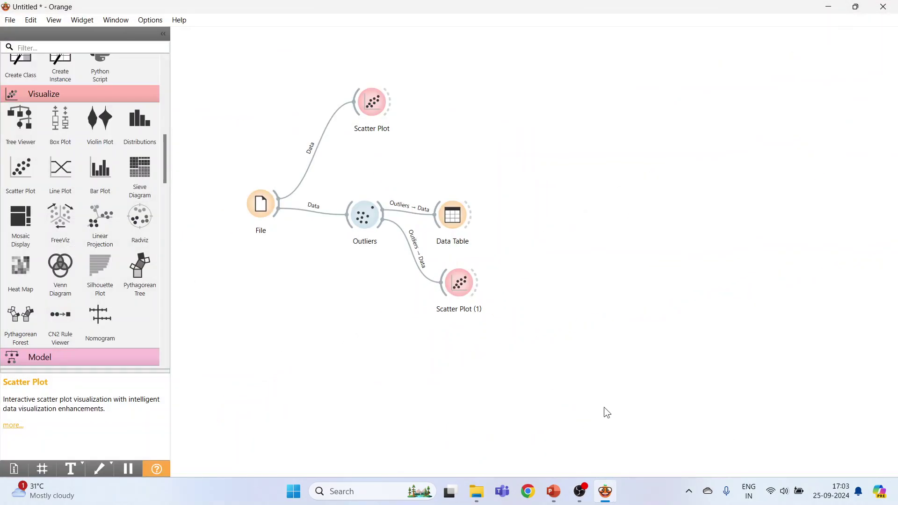
# Switch to the 'Outliers in Orange' PowerPoint presentation.
pyautogui.click(554, 491)
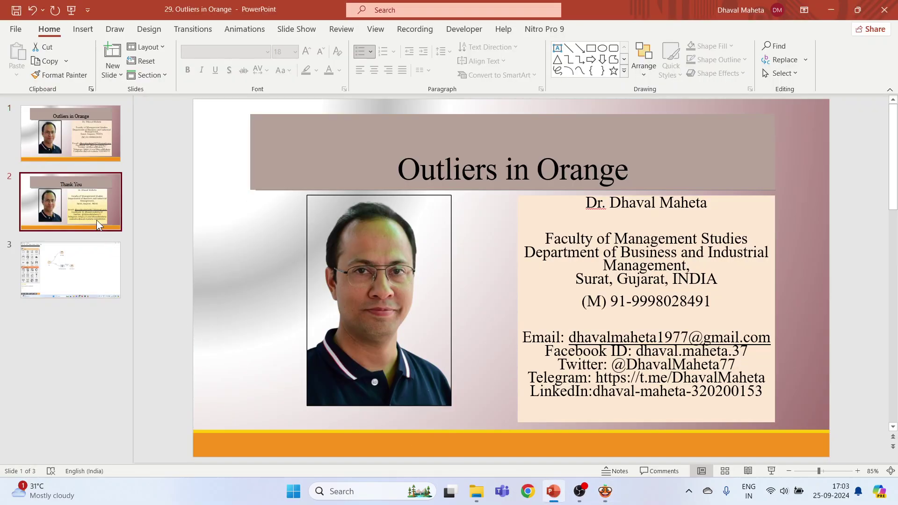